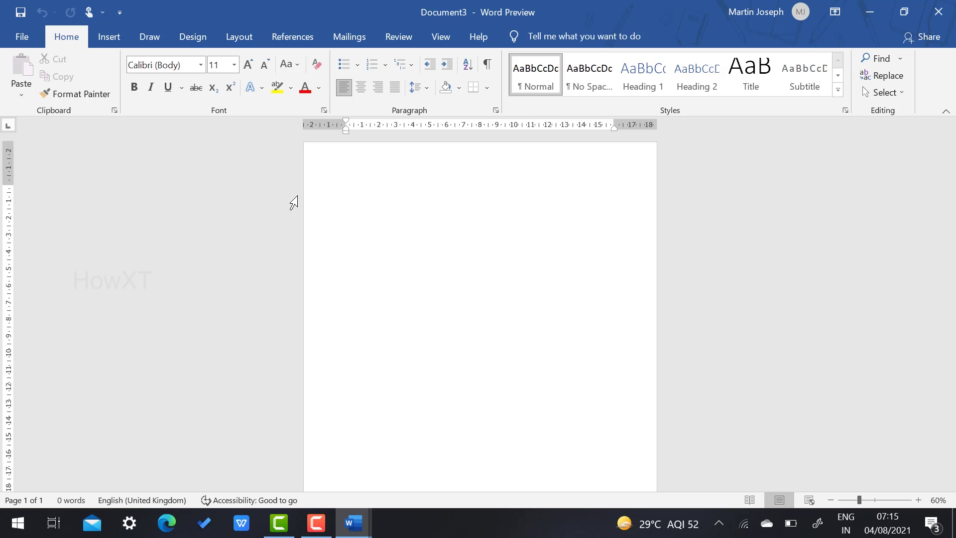
- Open Windows Settings from the Start menu to search for Control Panel
{"action": "left_click", "coordinate": [18, 525]}
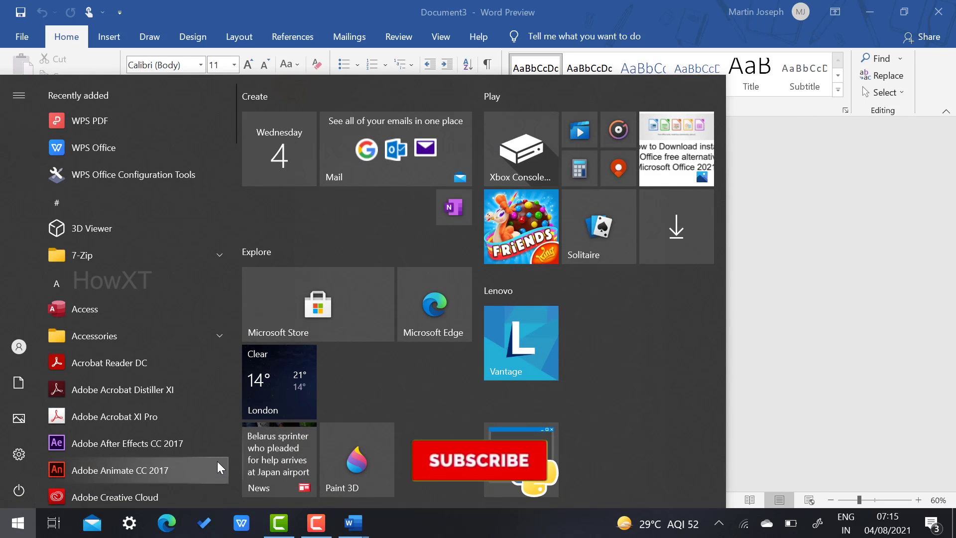
{"action": "left_click", "coordinate": [19, 454]}
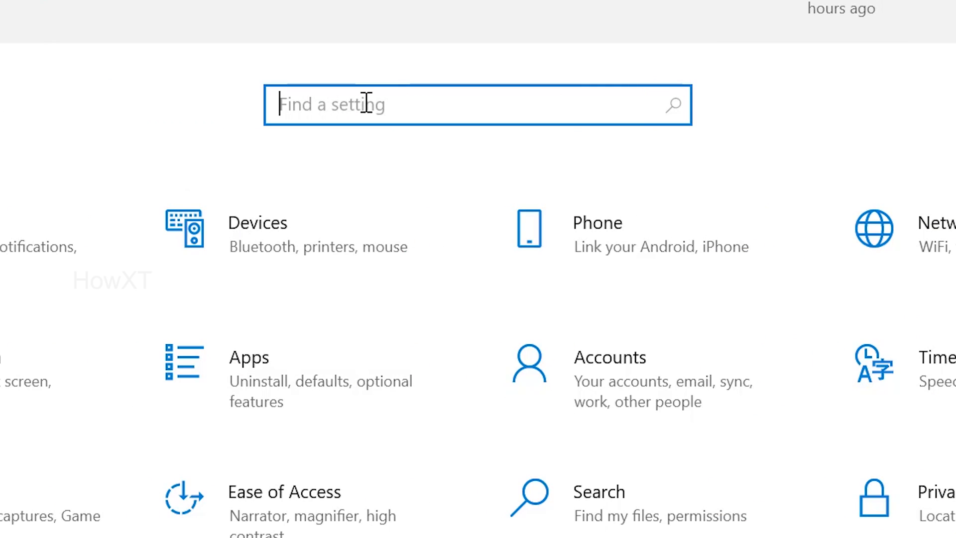
{"action": "type", "text": "cont"}
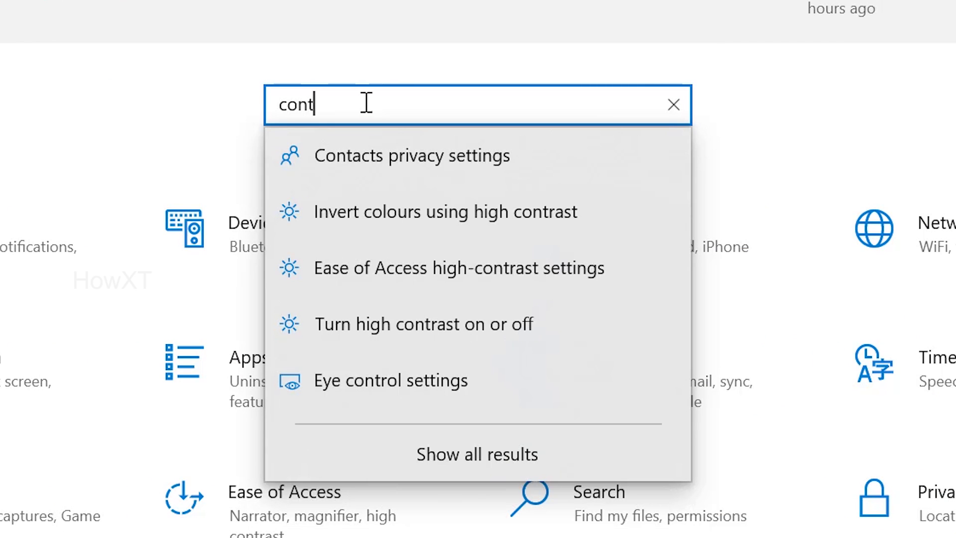
{"action": "type", "text": "rol pa"}
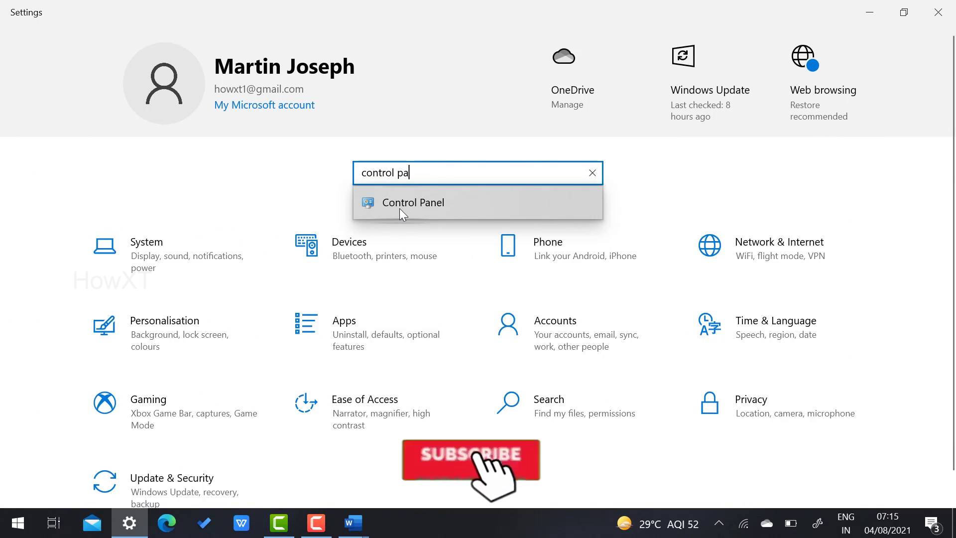
{"action": "left_click", "coordinate": [401, 209]}
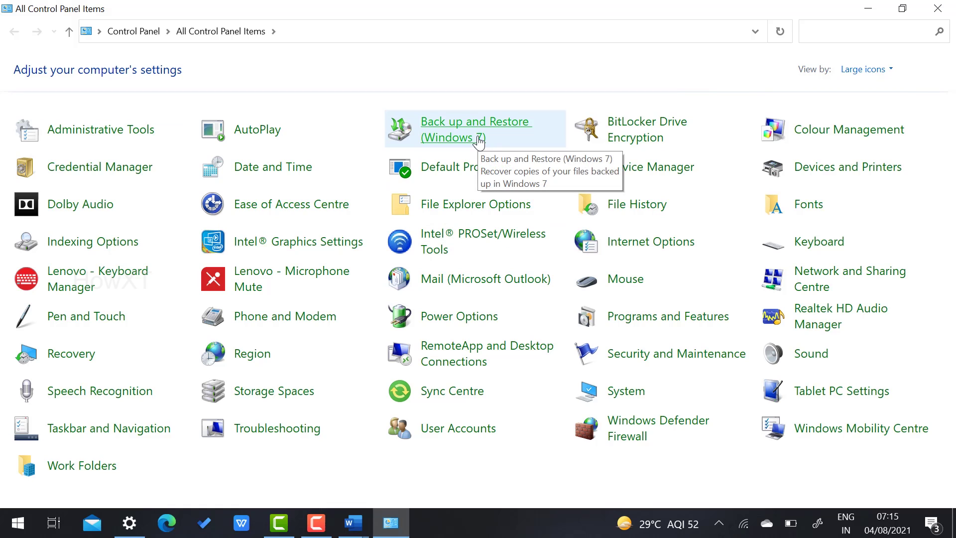
{"action": "left_click", "coordinate": [859, 70]}
{"action": "left_click", "coordinate": [865, 87]}
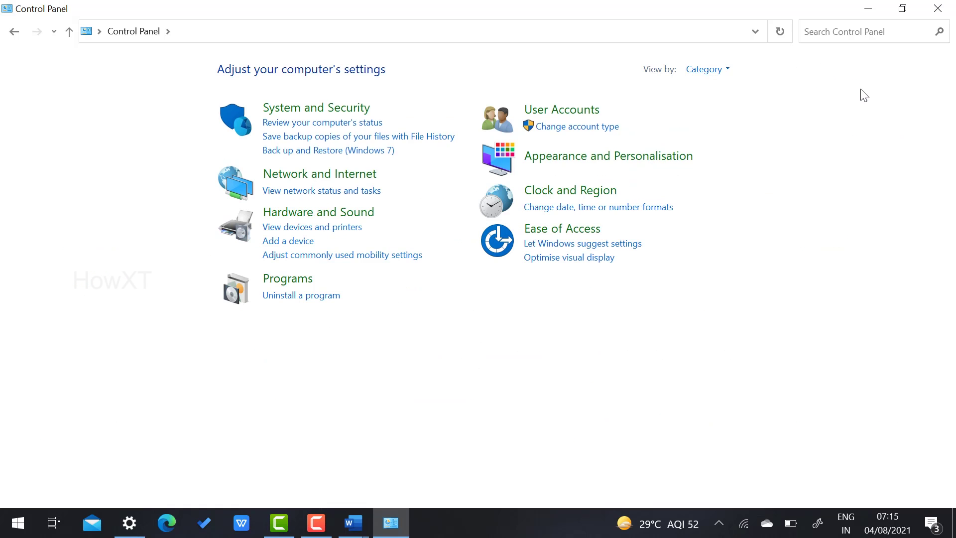
{"action": "left_click", "coordinate": [724, 72]}
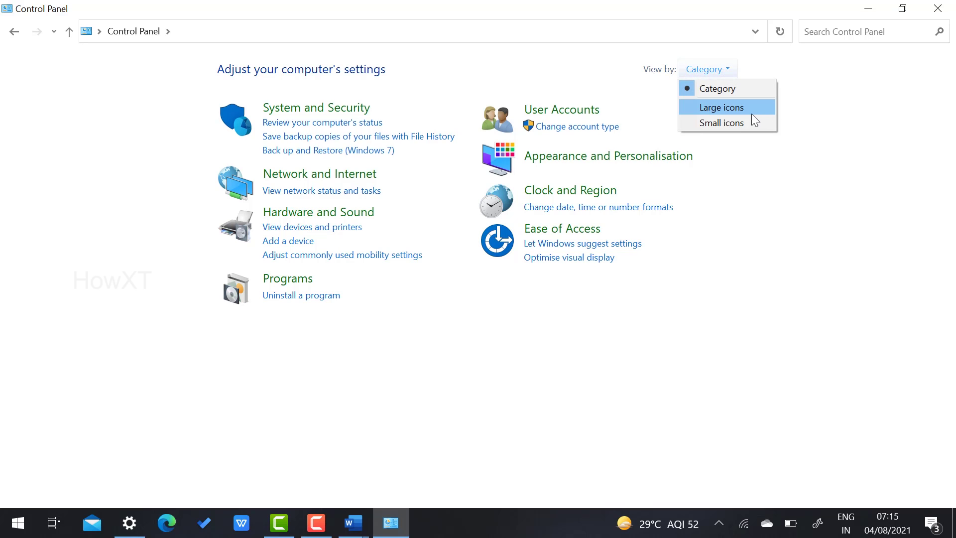
{"action": "left_click", "coordinate": [752, 112]}
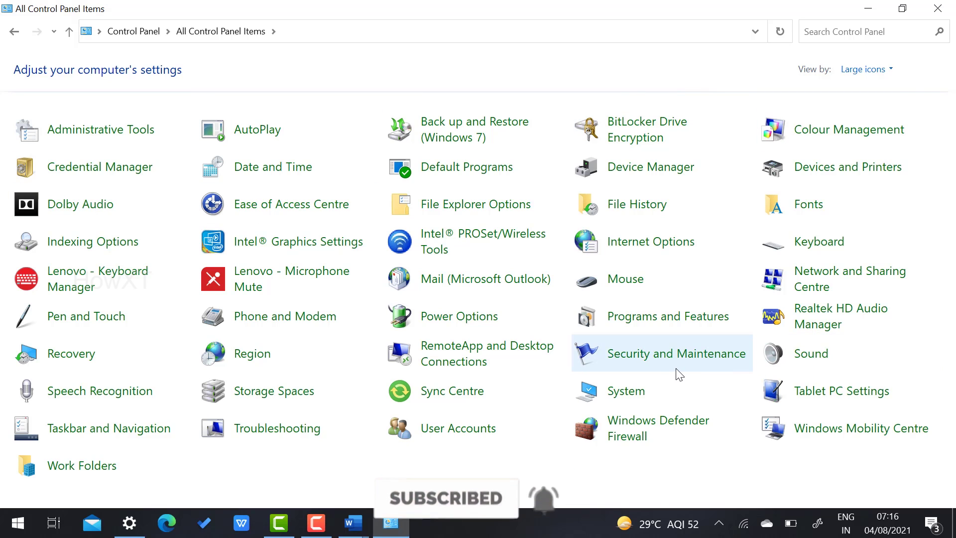
- Launch the Set up Speech Recognition wizard from the Speech Recognition item
{"action": "left_click", "coordinate": [98, 390]}
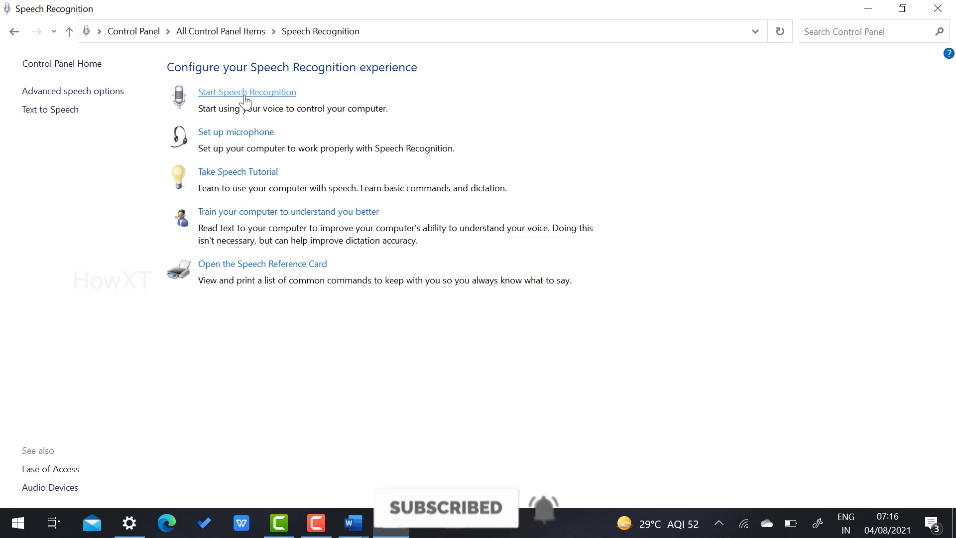
{"action": "left_click", "coordinate": [245, 92]}
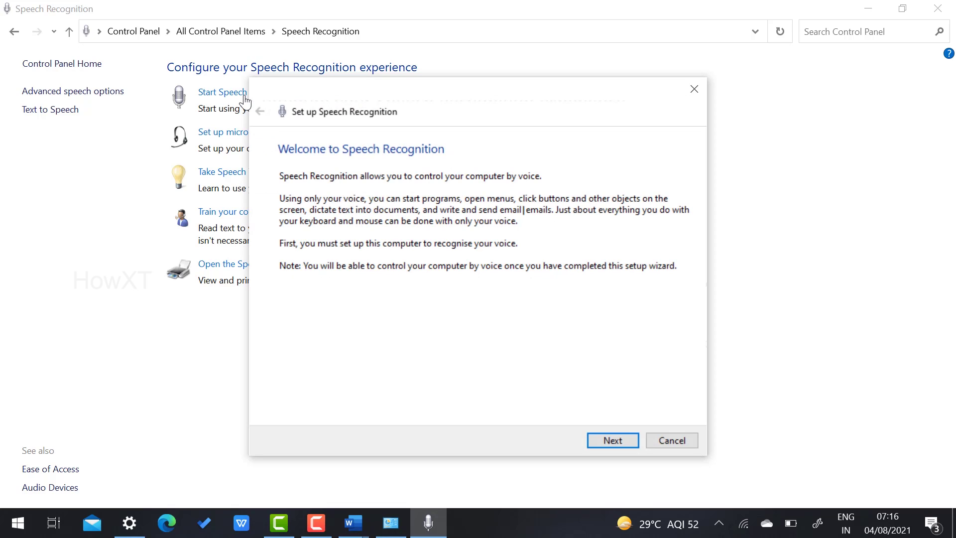
- Accept Headset Microphone as the type and proceed to the volume test reading
{"action": "left_click", "coordinate": [620, 443]}
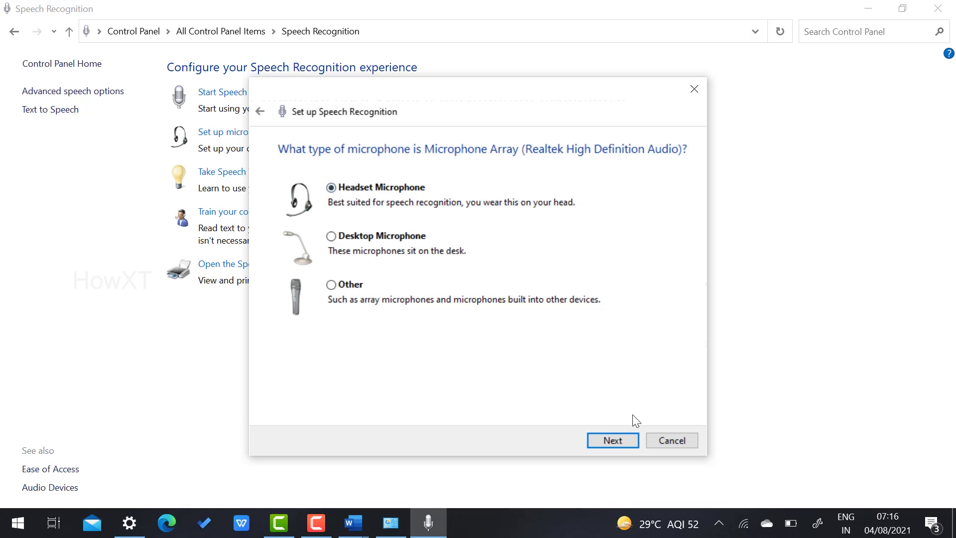
{"action": "left_click", "coordinate": [613, 440]}
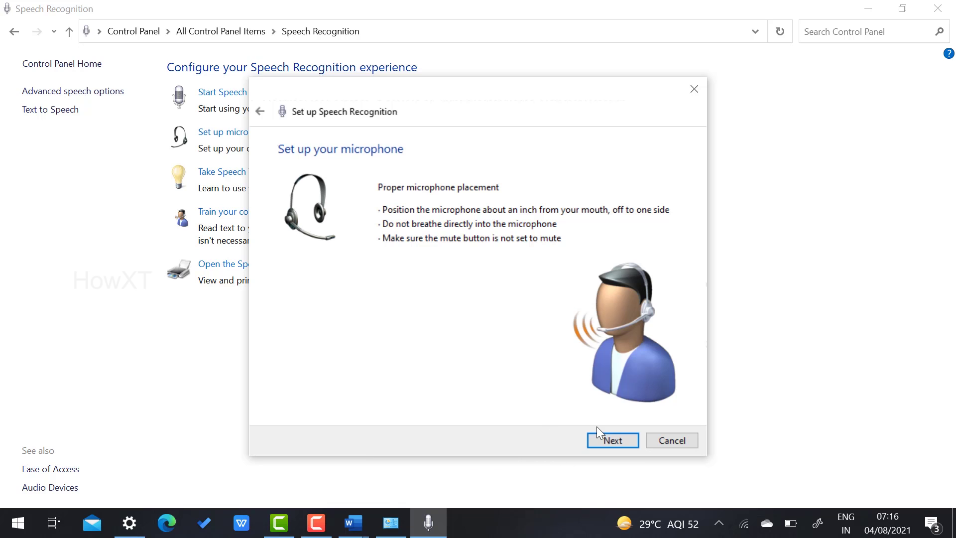
{"action": "left_click", "coordinate": [609, 440]}
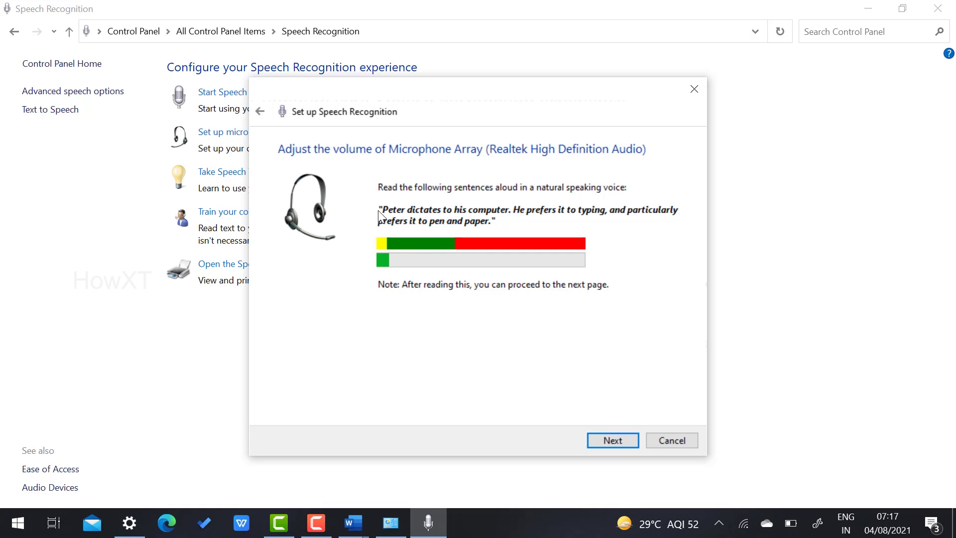
- Pass the microphone position warning and enable document review for better accuracy
{"action": "left_click", "coordinate": [618, 440]}
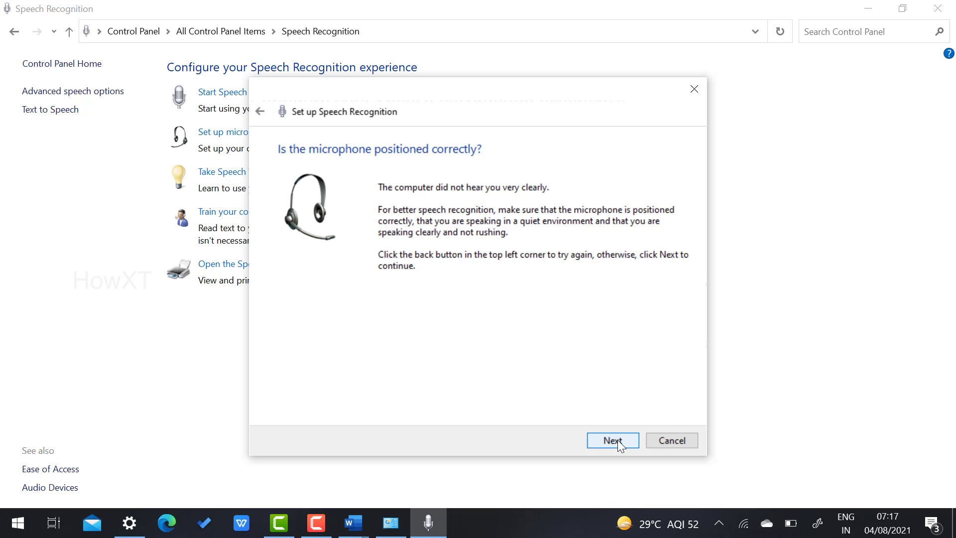
{"action": "left_click", "coordinate": [618, 441]}
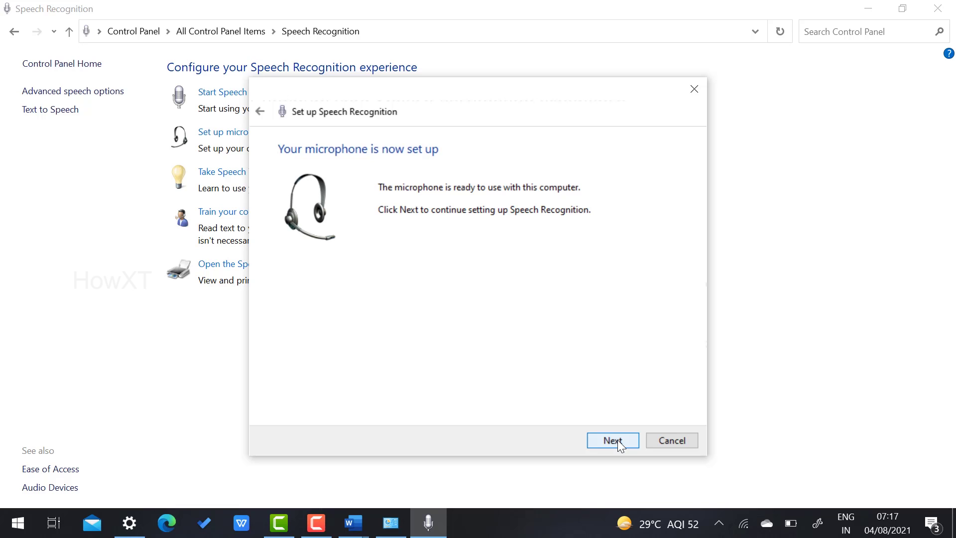
{"action": "left_click", "coordinate": [619, 440]}
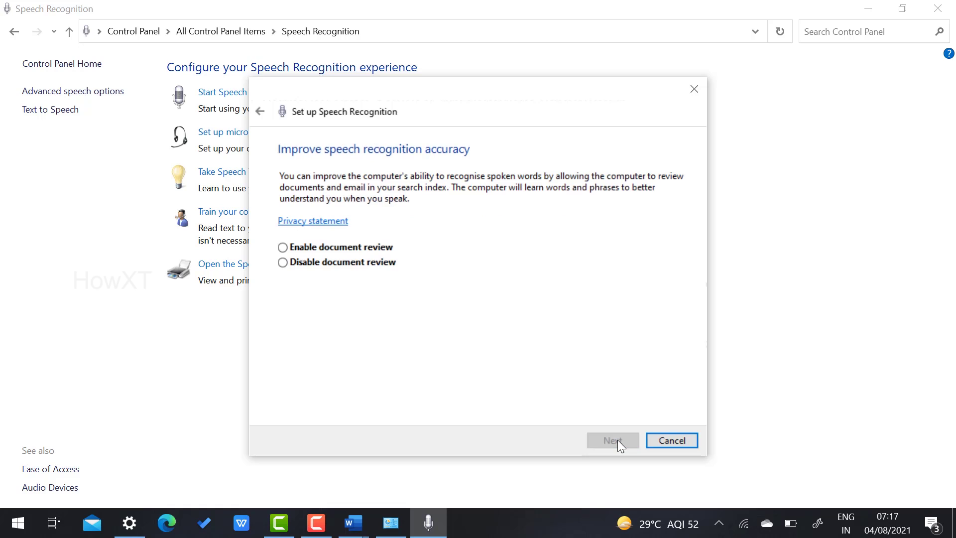
{"action": "left_click", "coordinate": [298, 248]}
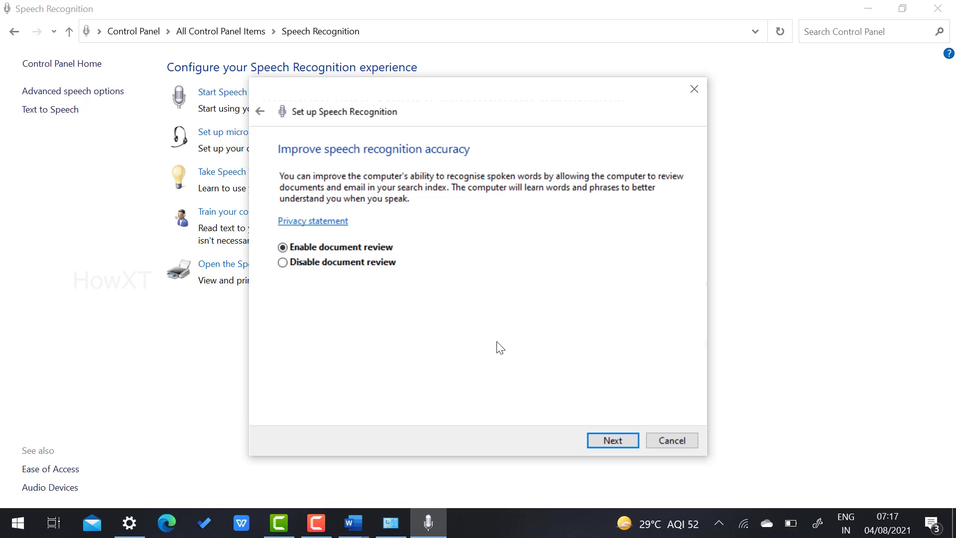
{"action": "left_click", "coordinate": [607, 442]}
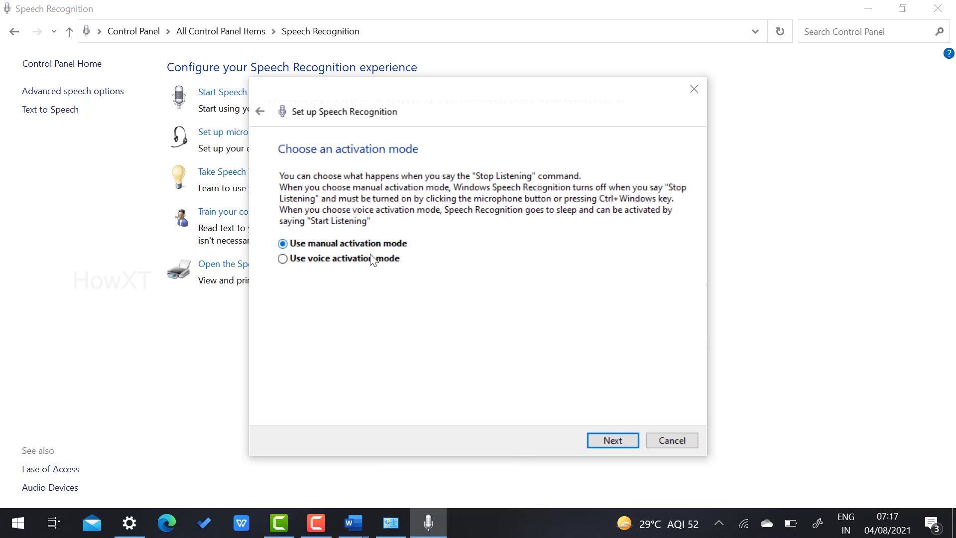
- Keep manual activation, skip the reference card and keep Run at start-up checked
{"action": "left_click", "coordinate": [622, 441]}
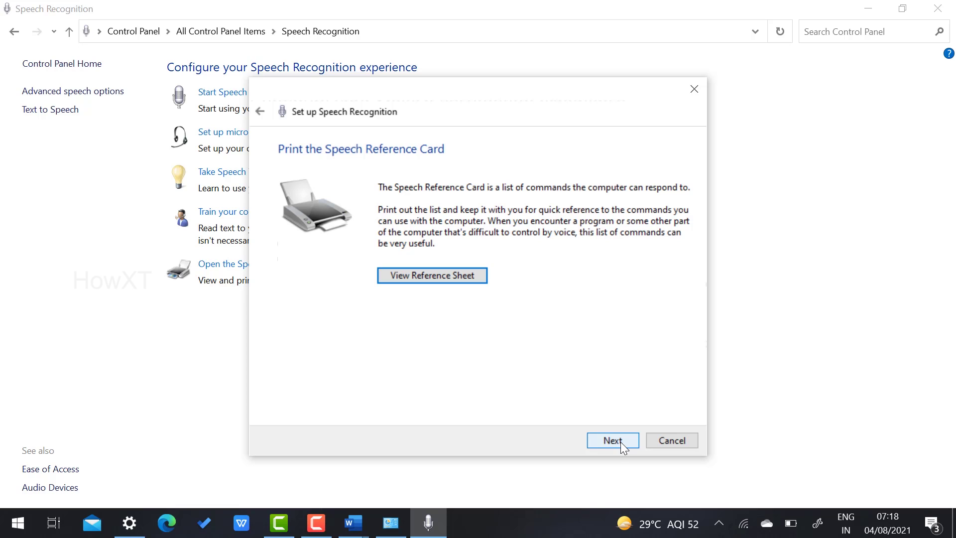
{"action": "left_click", "coordinate": [621, 442]}
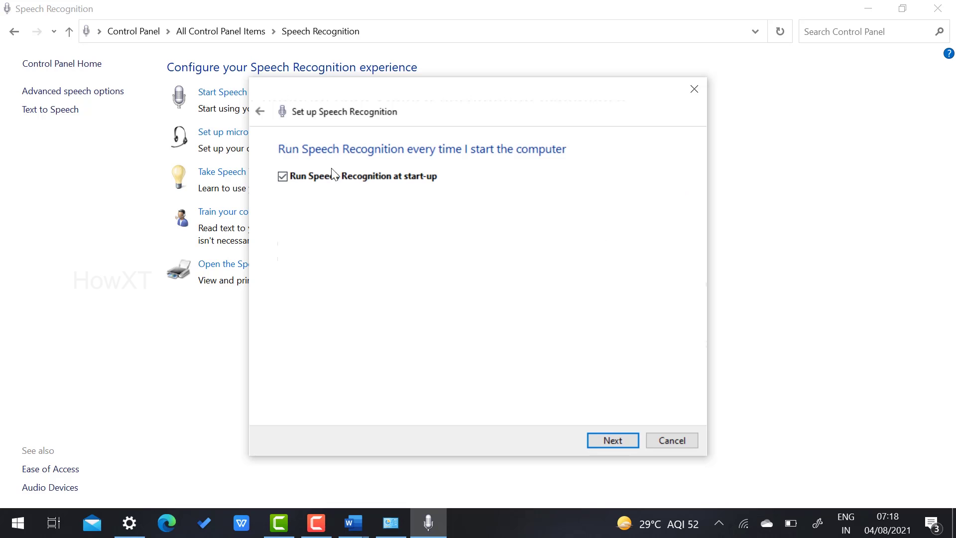
{"action": "left_click", "coordinate": [609, 438]}
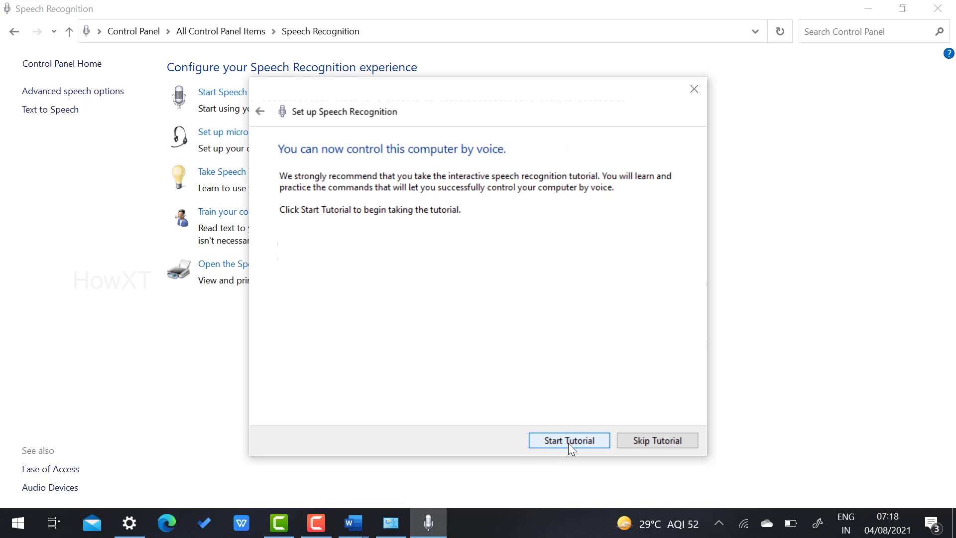
- Start the tutorial, then close the Microsoft voice-recognition help page in Chrome
{"action": "left_click", "coordinate": [568, 441]}
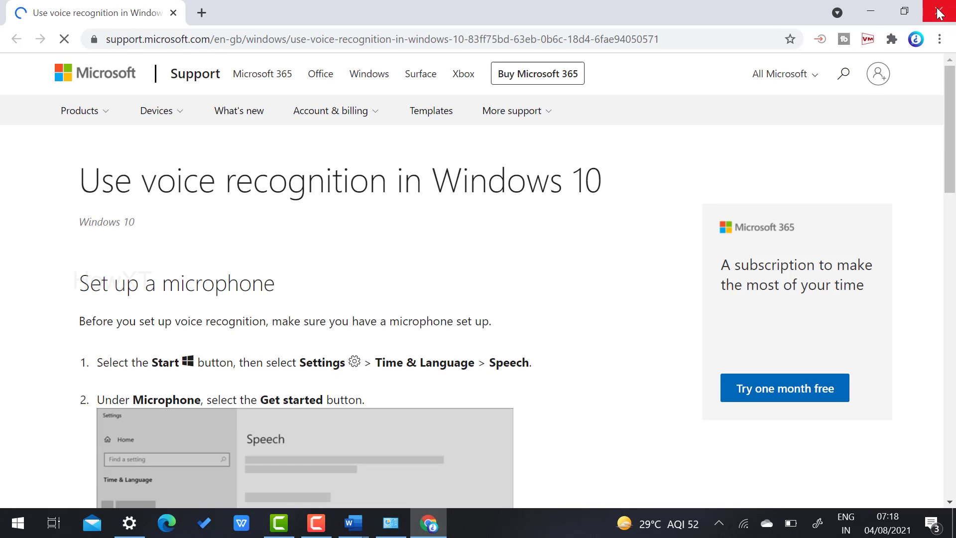
{"action": "scroll", "coordinate": [576, 385], "scroll_direction": "down", "scroll_amount": 2}
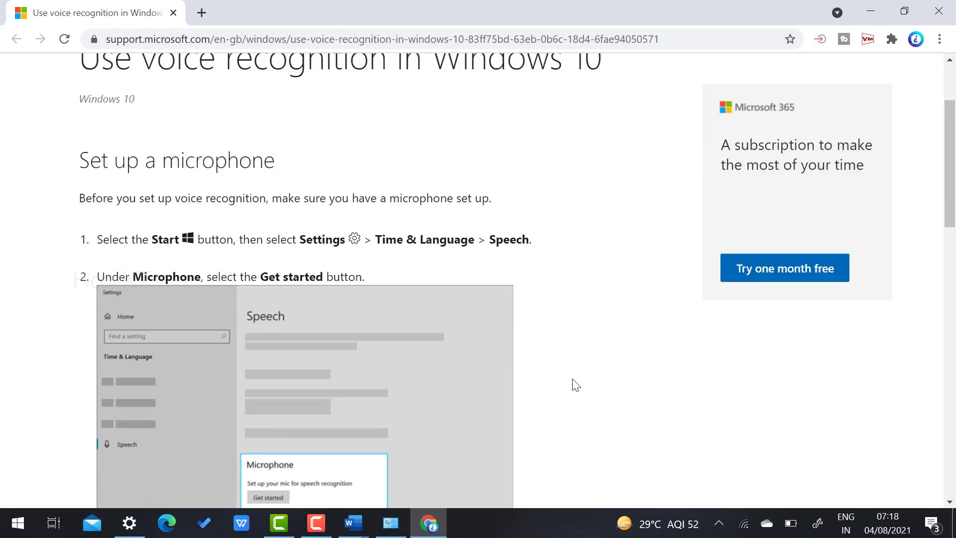
{"action": "scroll", "coordinate": [575, 385], "scroll_direction": "down", "scroll_amount": 1}
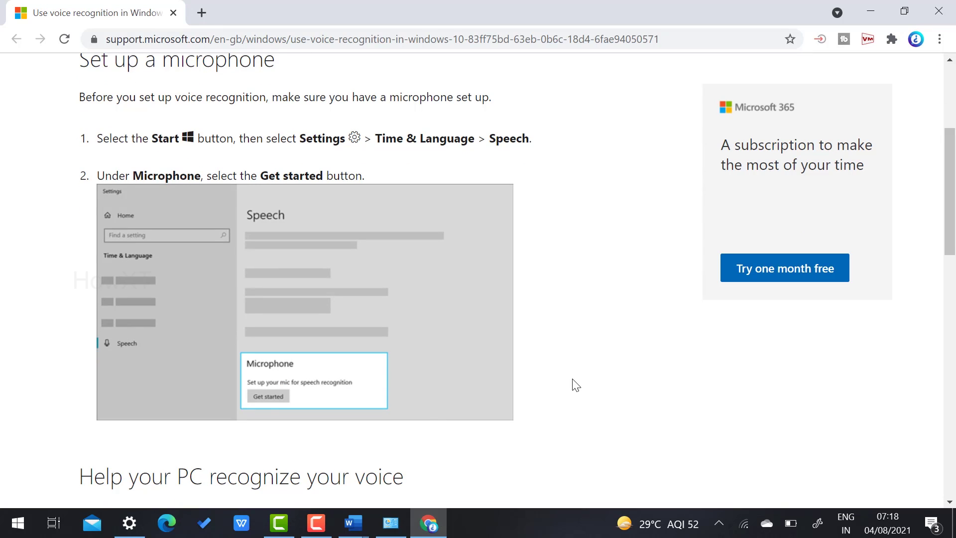
{"action": "left_click", "coordinate": [939, 11]}
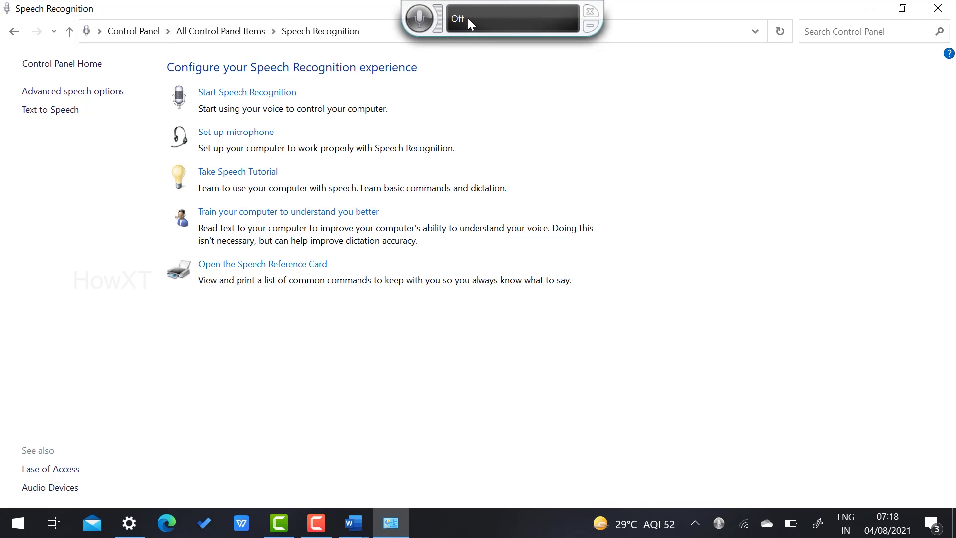
- Switch to Document3 in Word and start listening with Ctrl+Windows to dictate
{"action": "left_click", "coordinate": [868, 8]}
{"action": "left_click", "coordinate": [354, 523]}
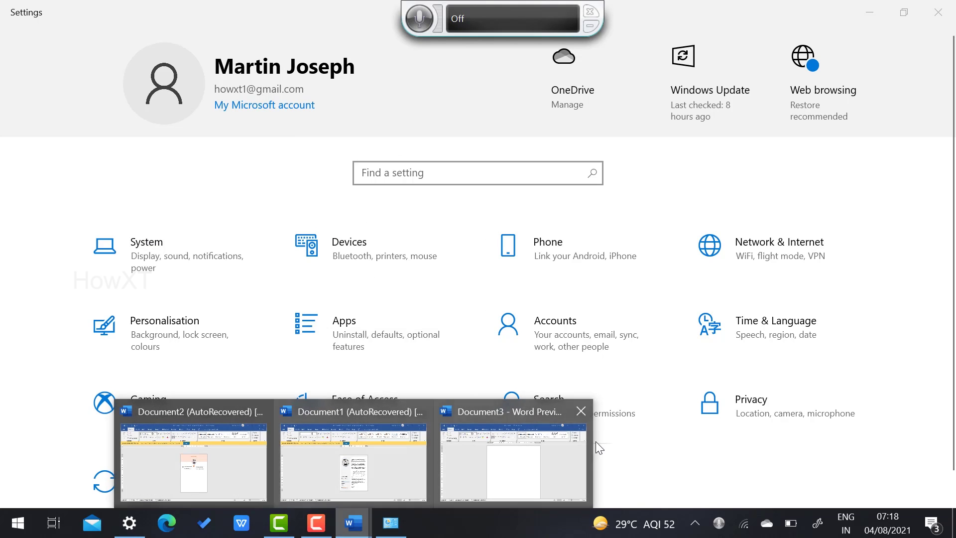
{"action": "left_click", "coordinate": [582, 448]}
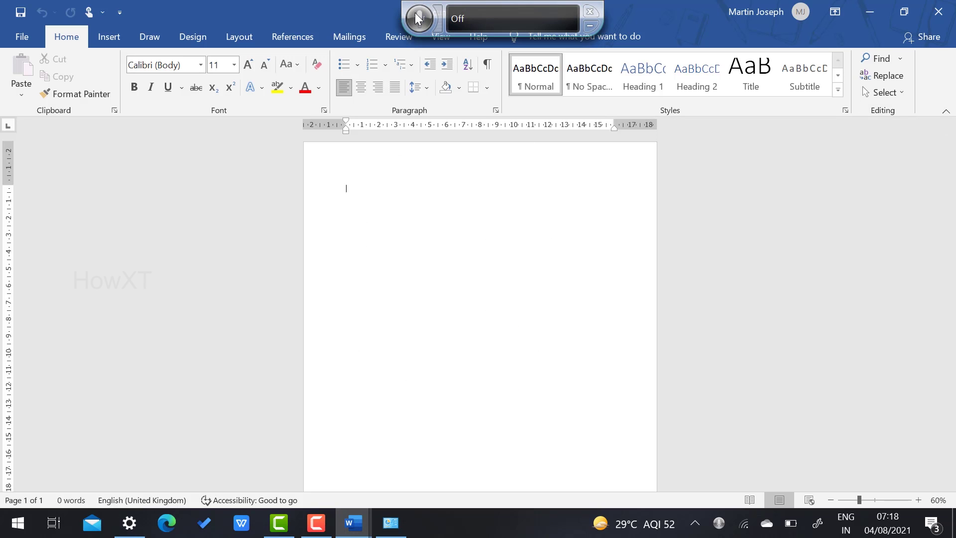
{"action": "key", "text": "ctrl+super"}
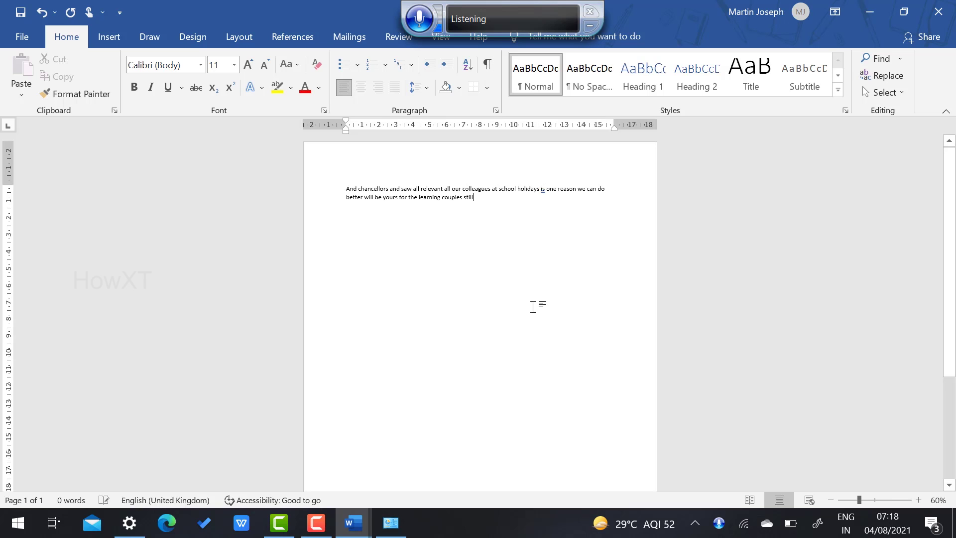
{"action": "scroll", "coordinate": [486, 203], "scroll_direction": "up", "scroll_amount": 9}
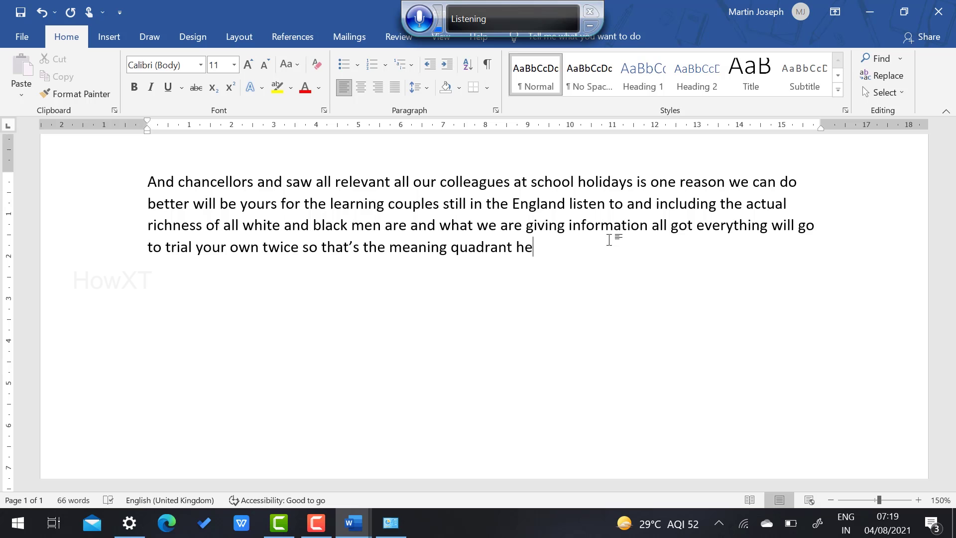
{"action": "scroll", "coordinate": [610, 240], "scroll_direction": "down", "scroll_amount": 2}
{"action": "scroll", "coordinate": [610, 240], "scroll_direction": "down", "scroll_amount": 2}
{"action": "scroll", "coordinate": [611, 240], "scroll_direction": "down", "scroll_amount": 3}
{"action": "scroll", "coordinate": [611, 240], "scroll_direction": "down", "scroll_amount": 1}
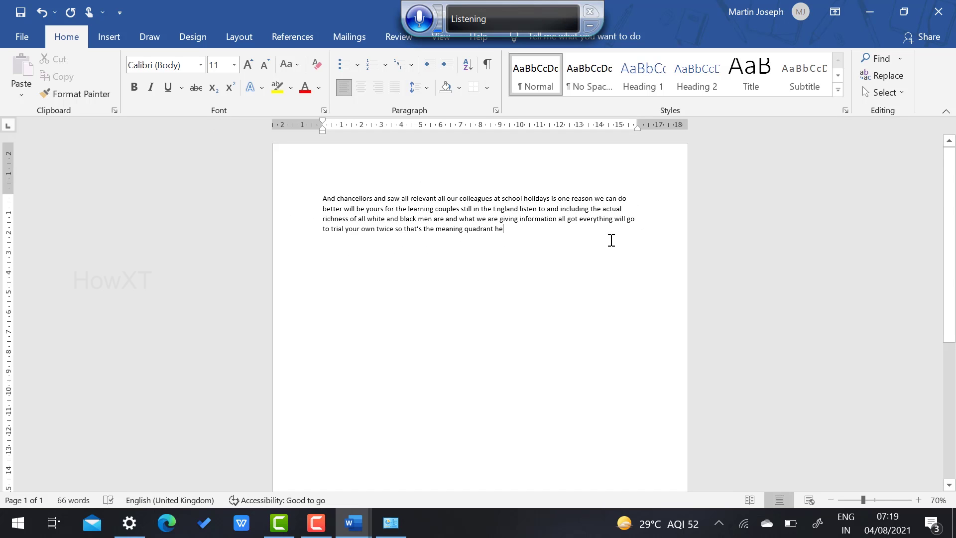